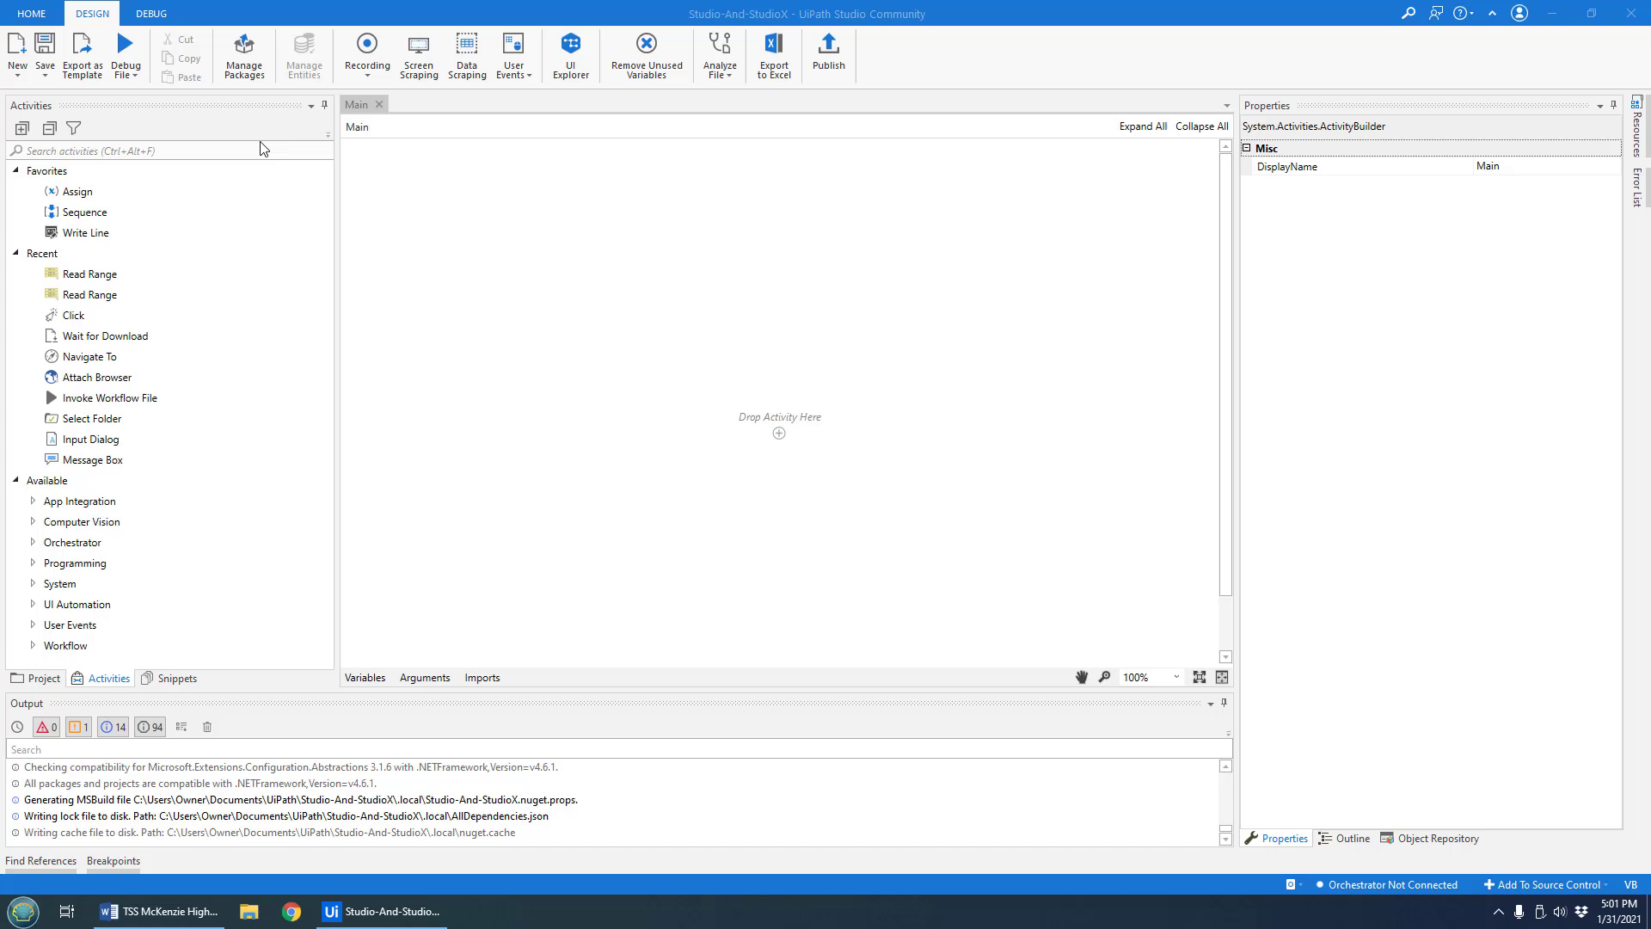
# Step: Clear the misspelled activity search and turn on Show StudioX in the Activities filter
pyautogui.click(261, 151)
pyautogui.write('getpa')
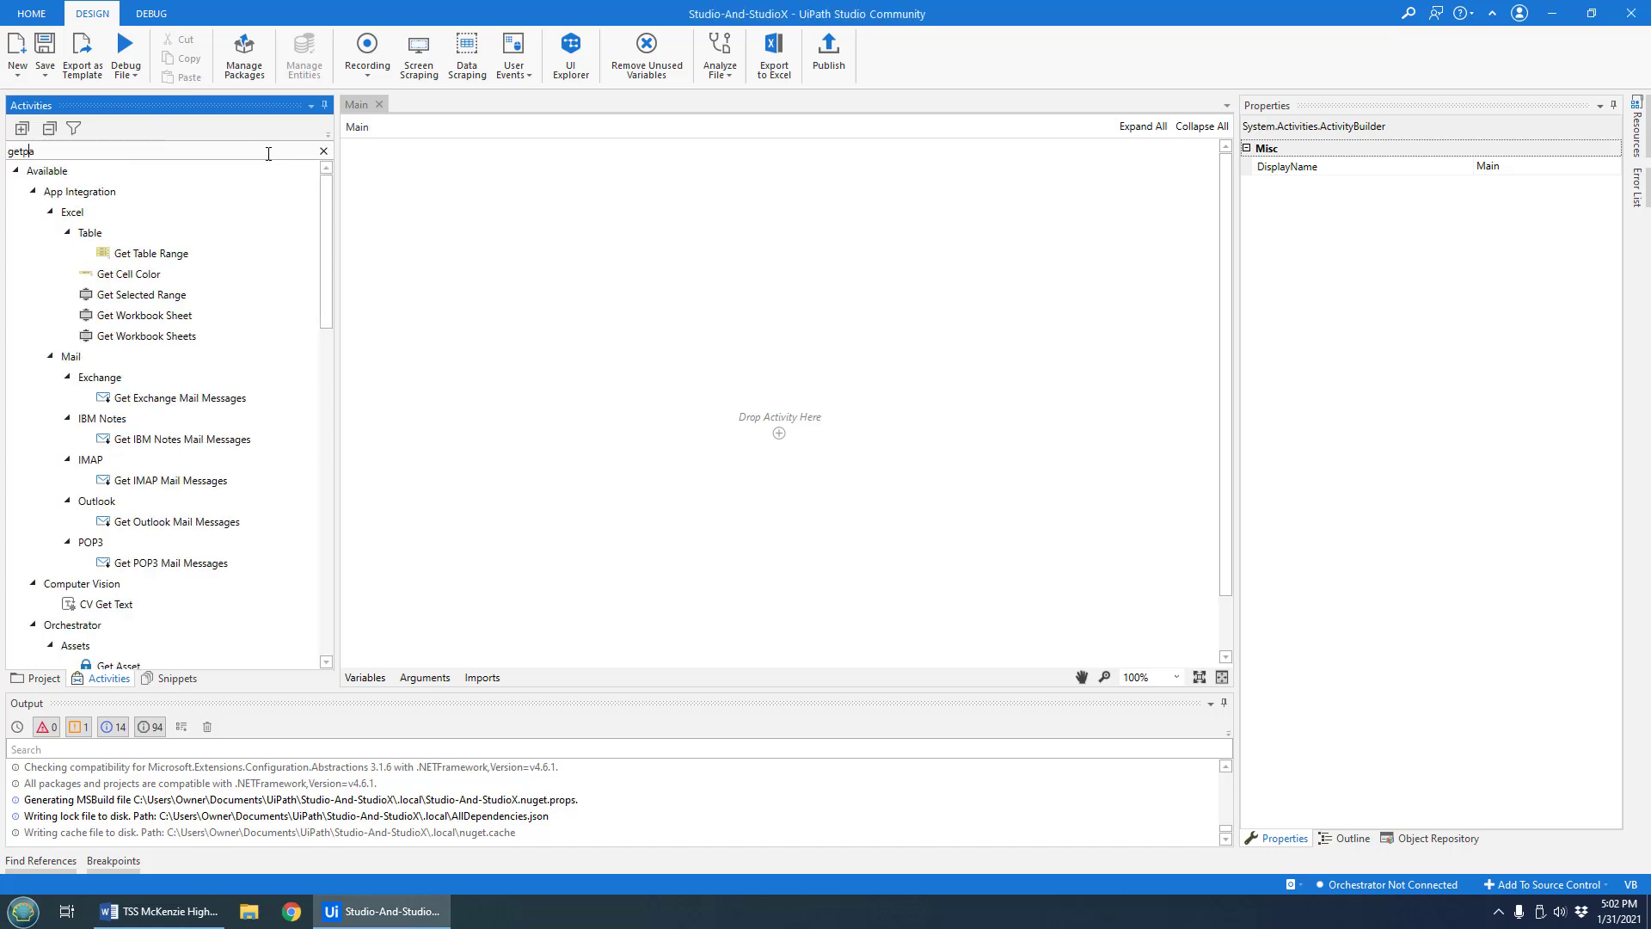
pyautogui.write('ssword')
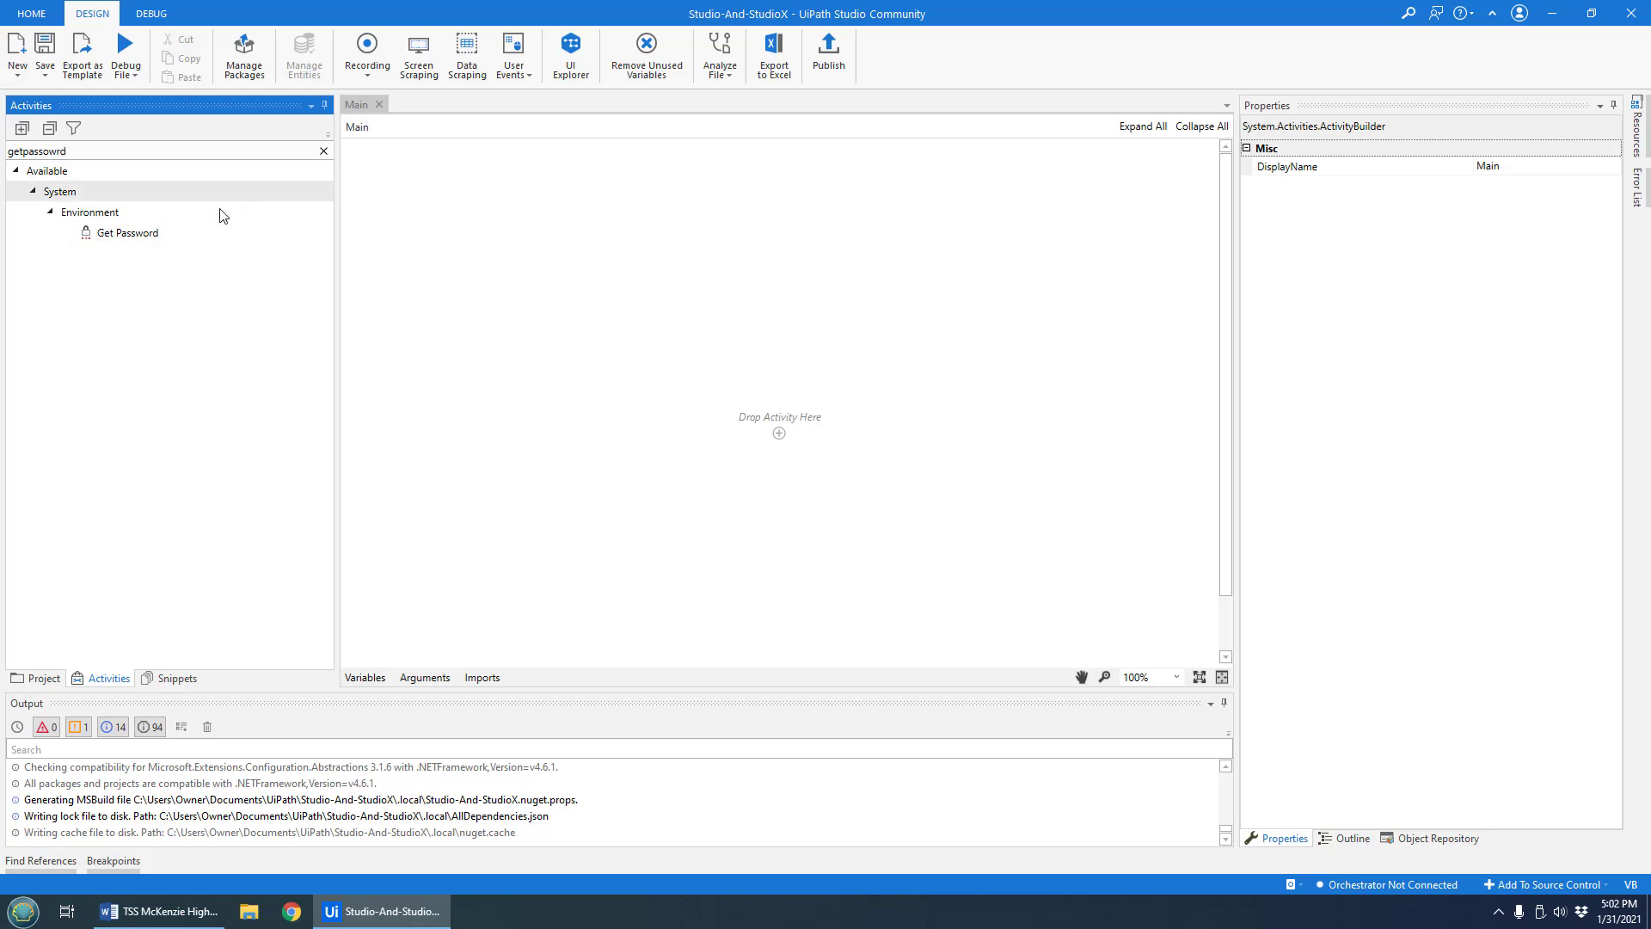
pyautogui.moveTo(67, 150); pyautogui.dragTo(2, 154)
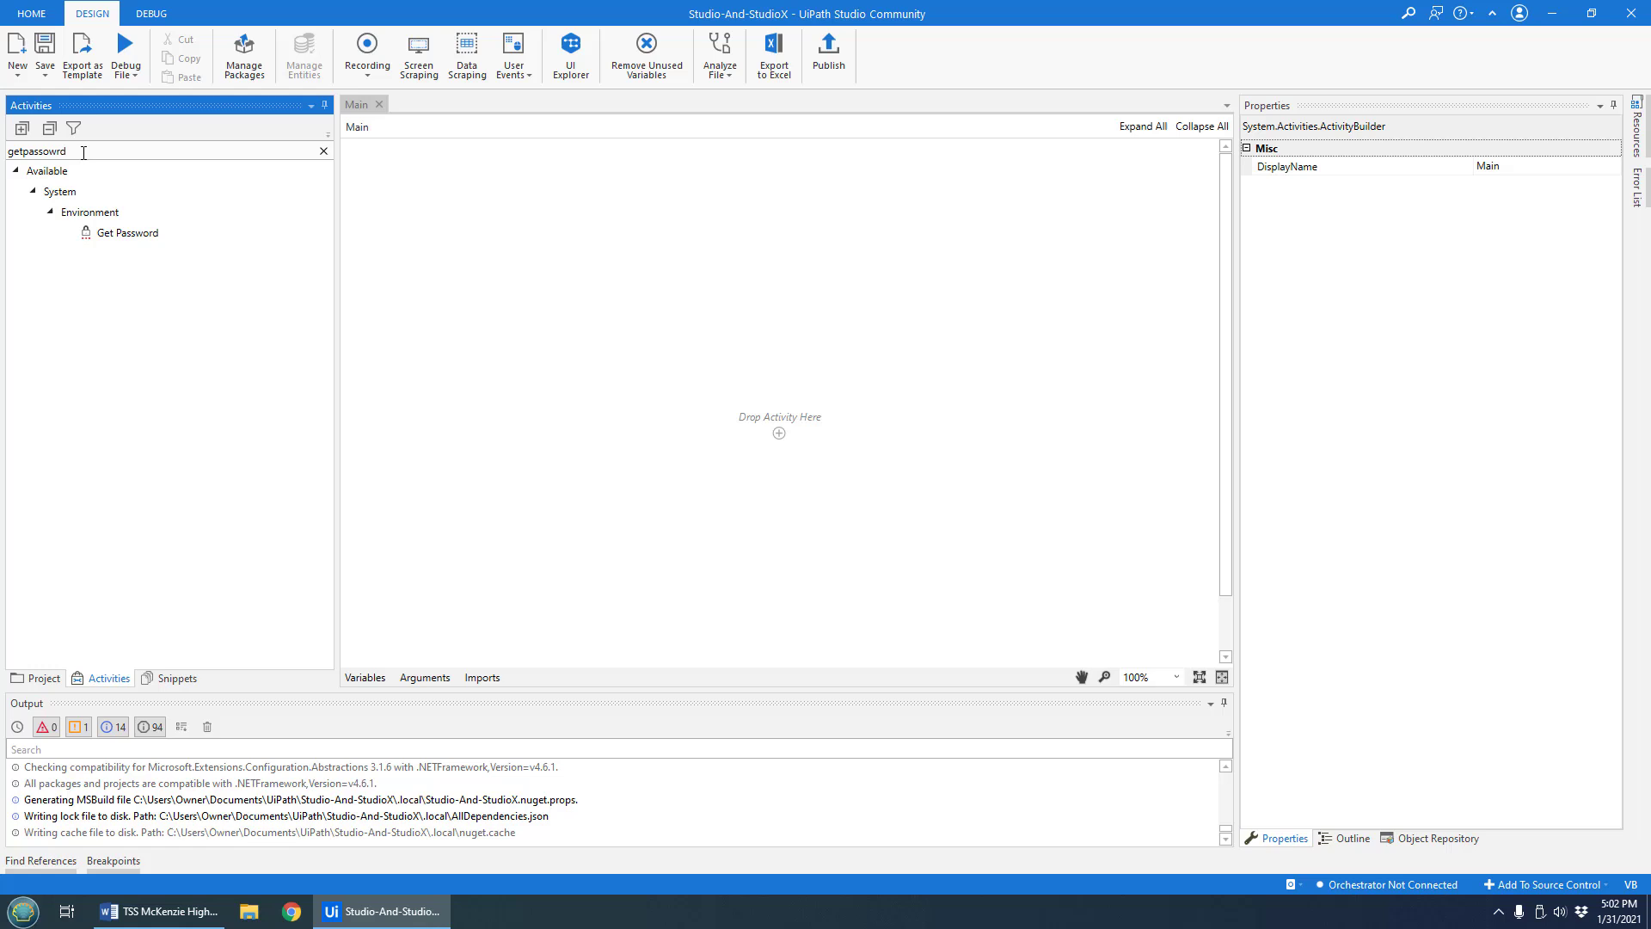
pyautogui.press('BackSpace')
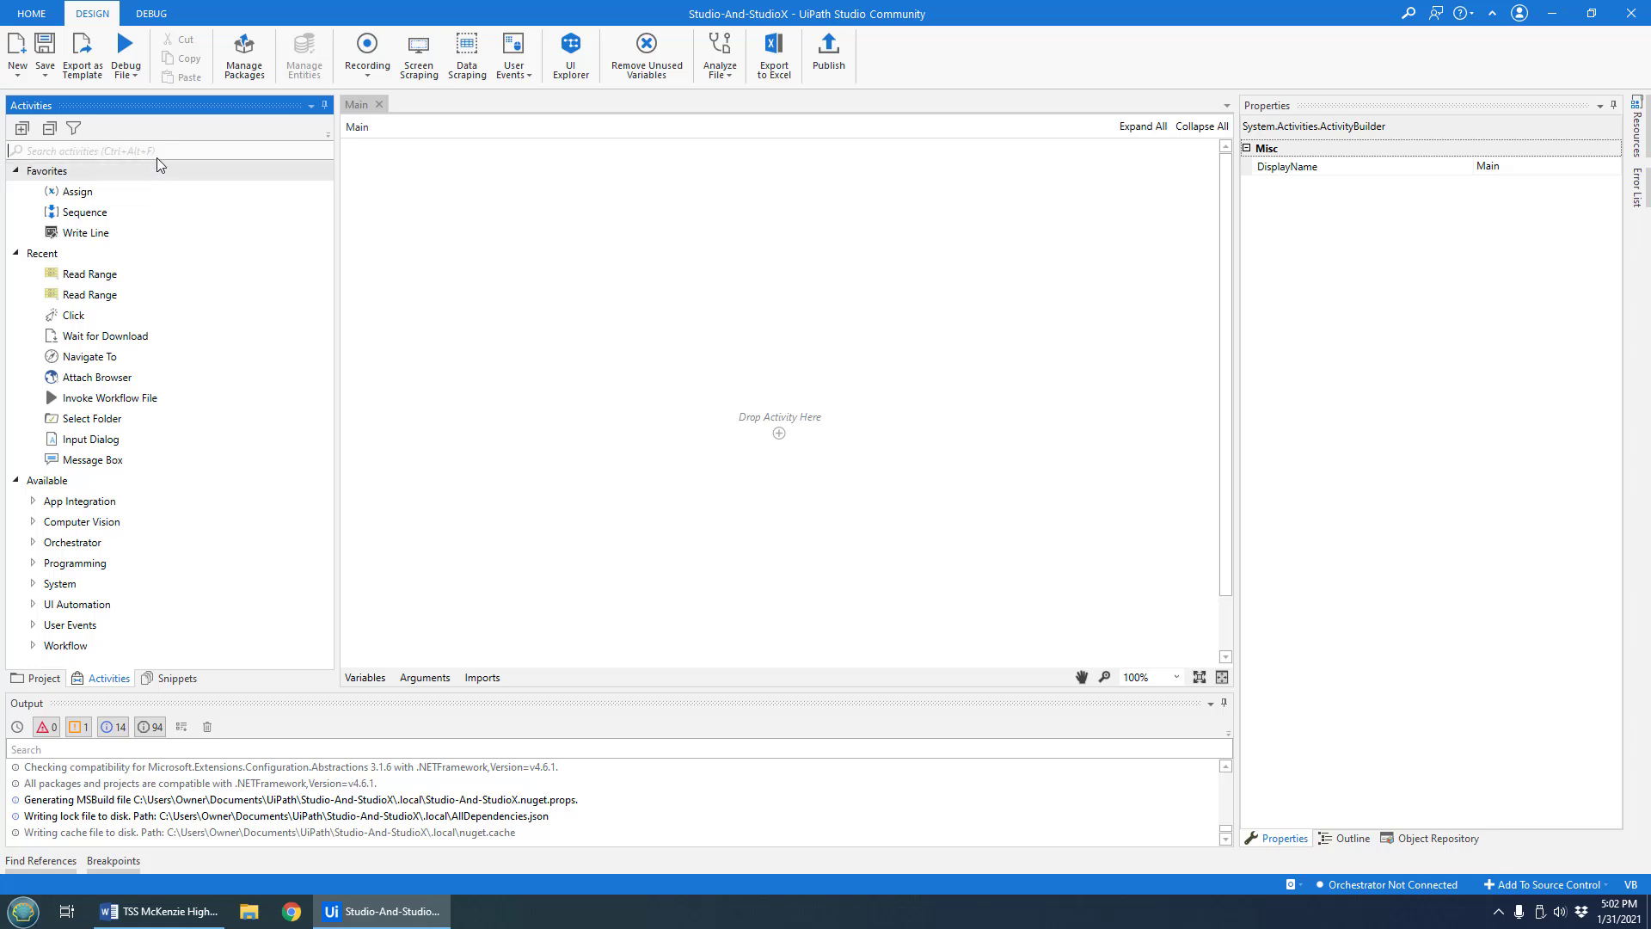
pyautogui.click(75, 128)
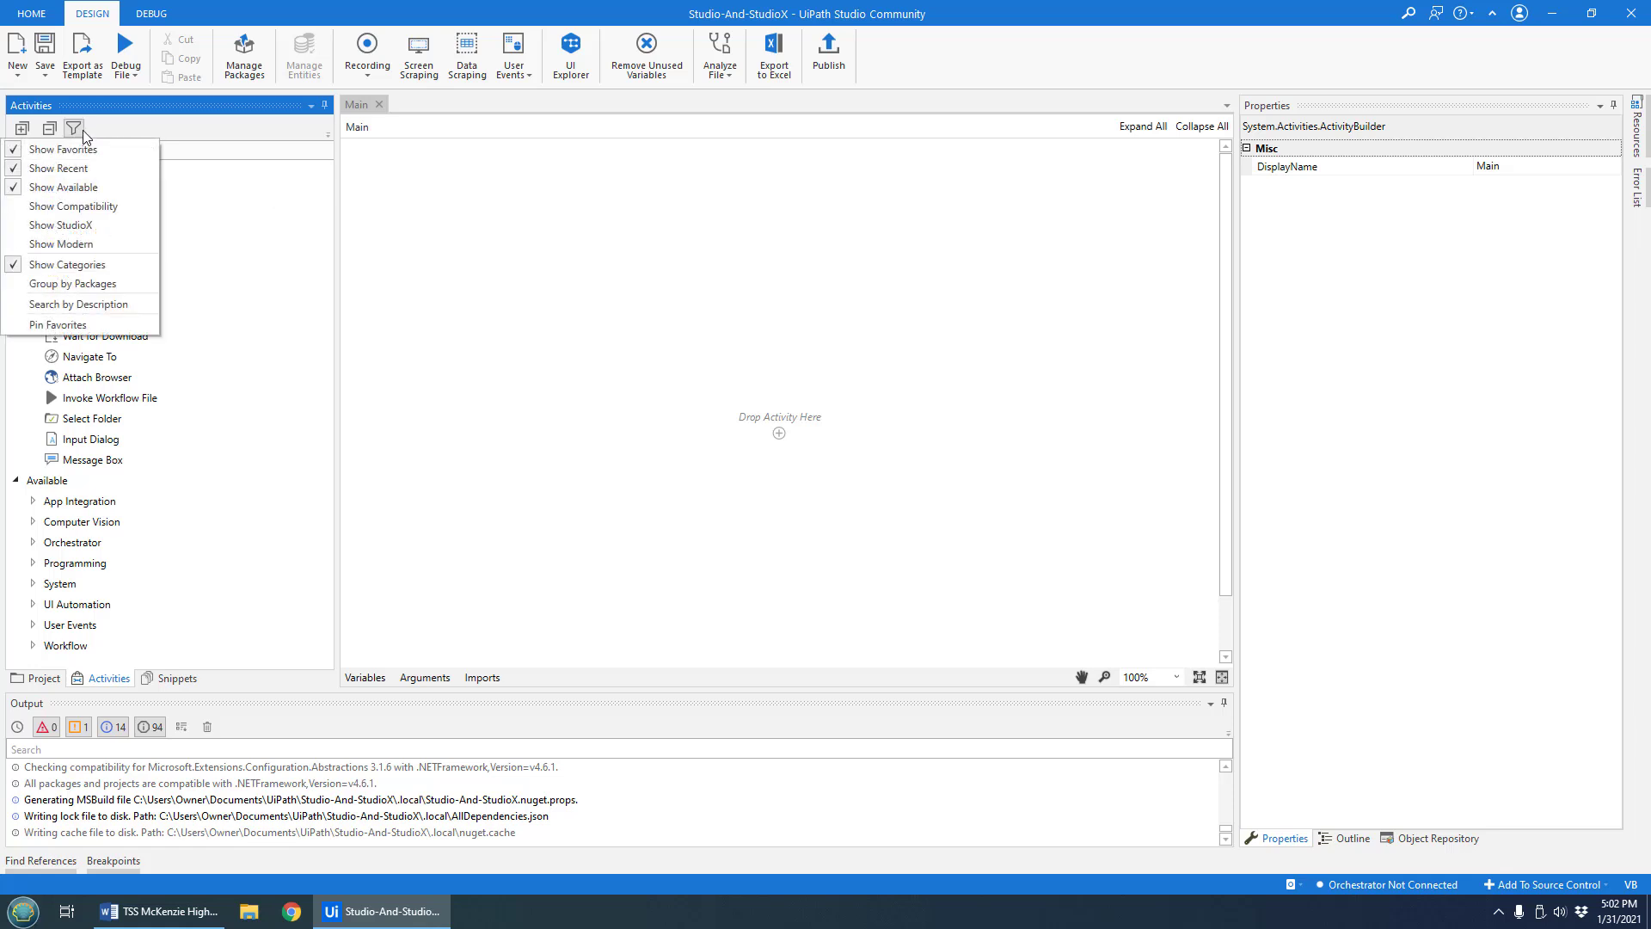
pyautogui.click(139, 228)
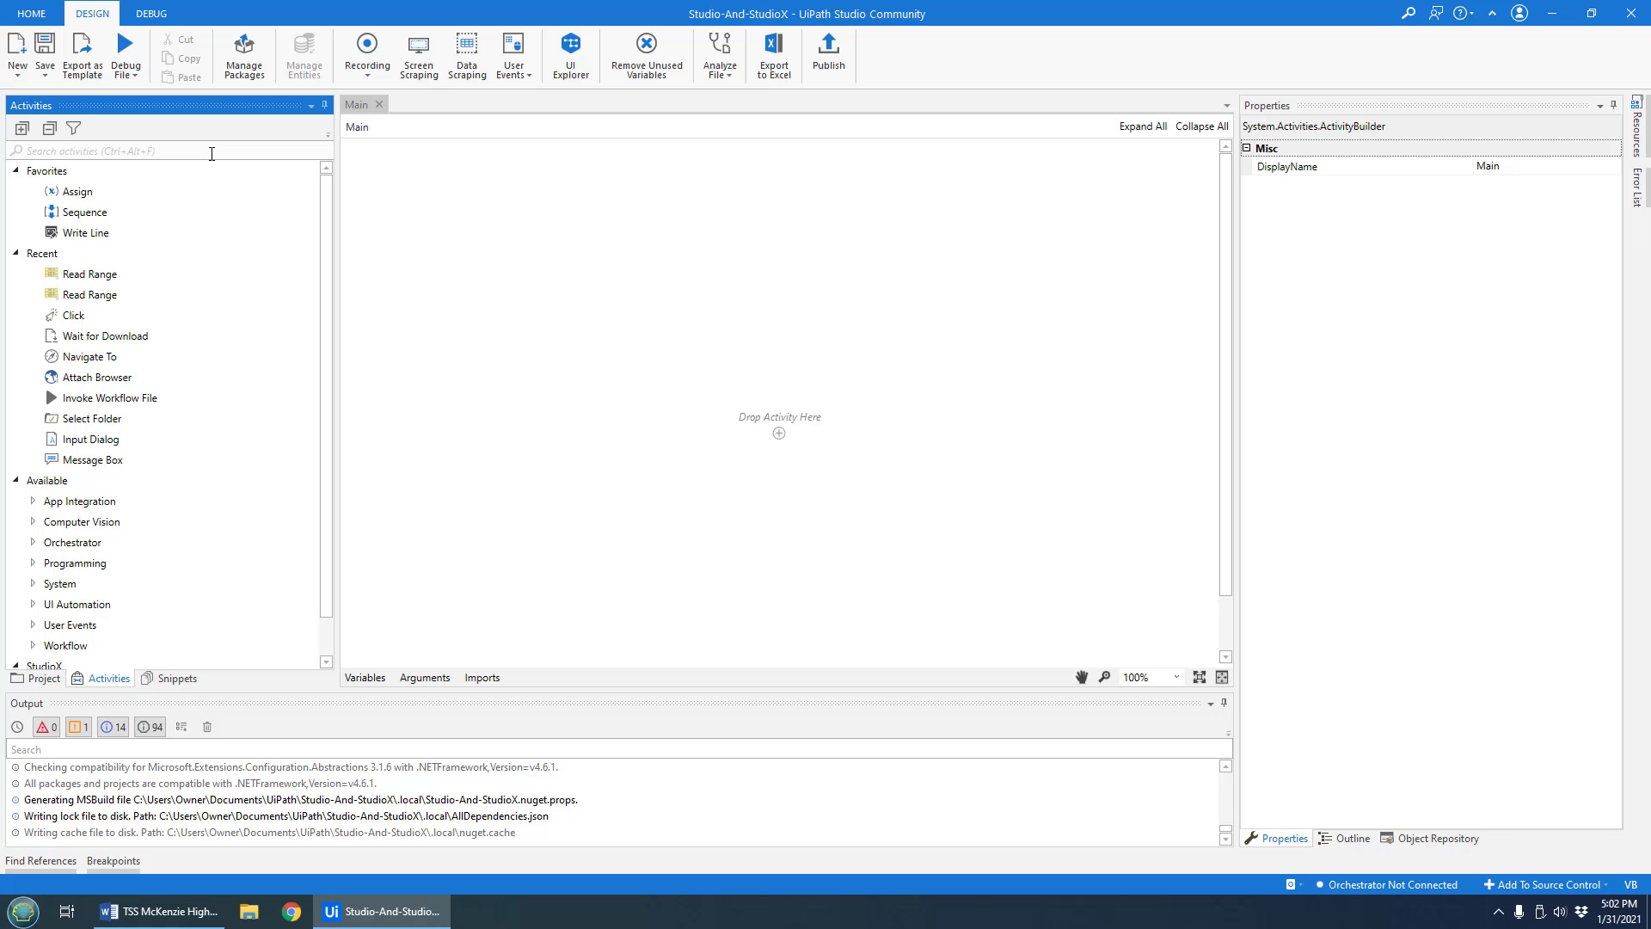
pyautogui.write('usernamep')
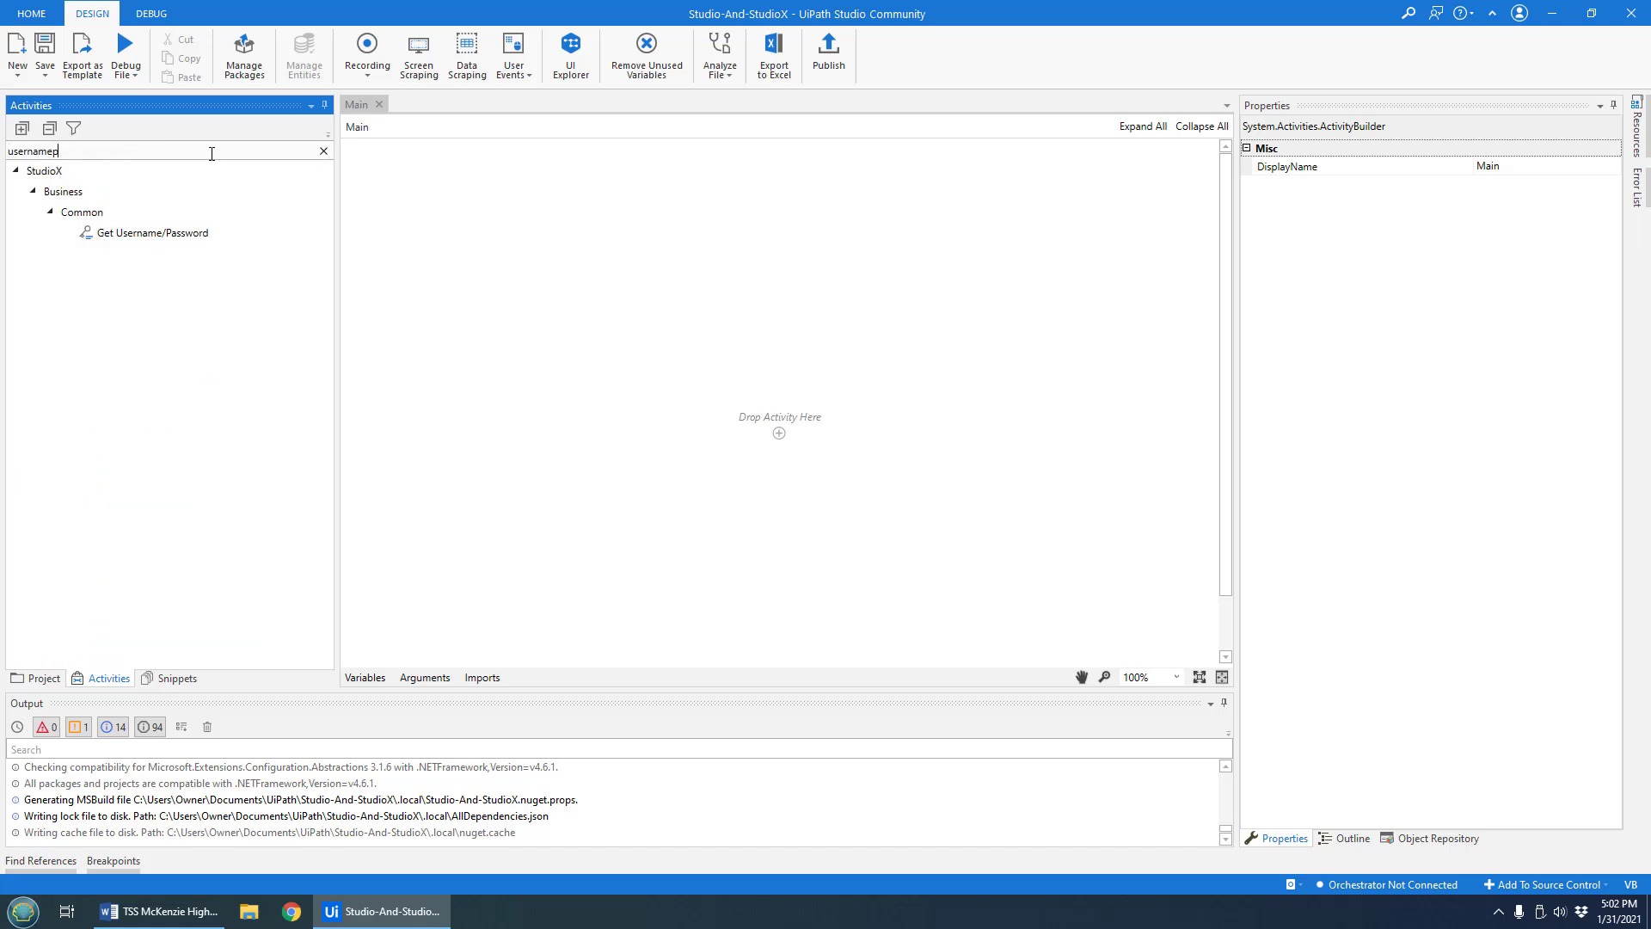
pyautogui.write('assowrd')
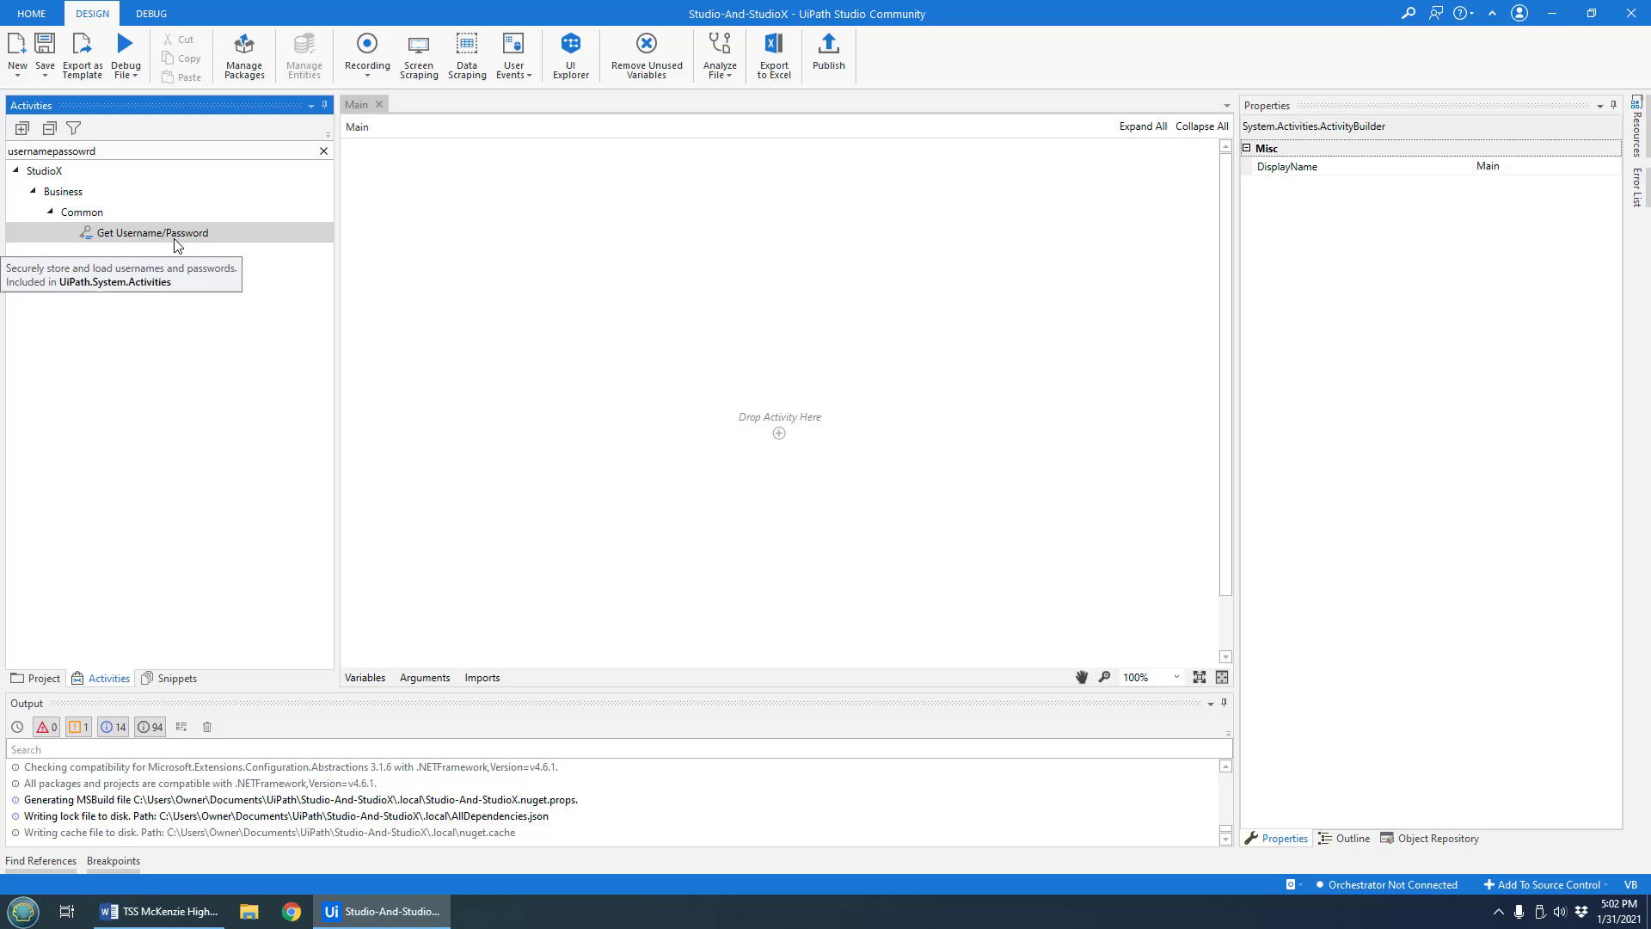
# Step: Place StudioX > Business > Common > Get Username/Password onto the Main designer canvas
pyautogui.moveTo(152, 233)
pyautogui.mouseDown()
pyautogui.moveTo(779, 424)
pyautogui.moveTo(781, 438)
pyautogui.mouseUp()
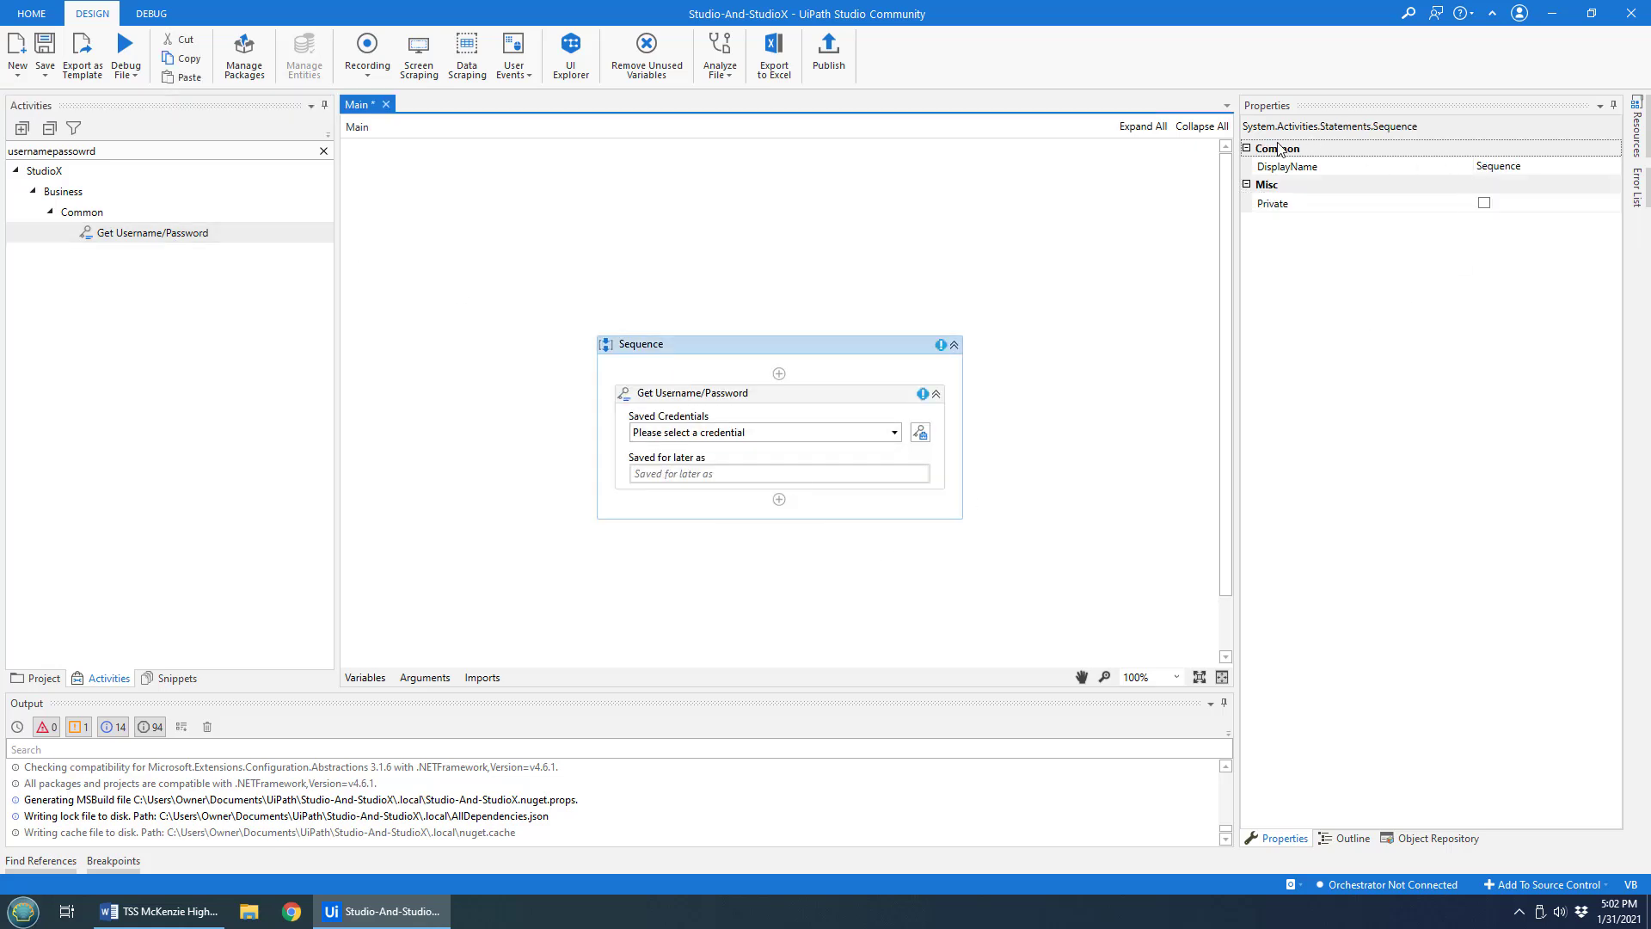
# Step: Show the Get Username/Password properties and confirm Show StudioX is checked in the Activities filter
pyautogui.click(780, 414)
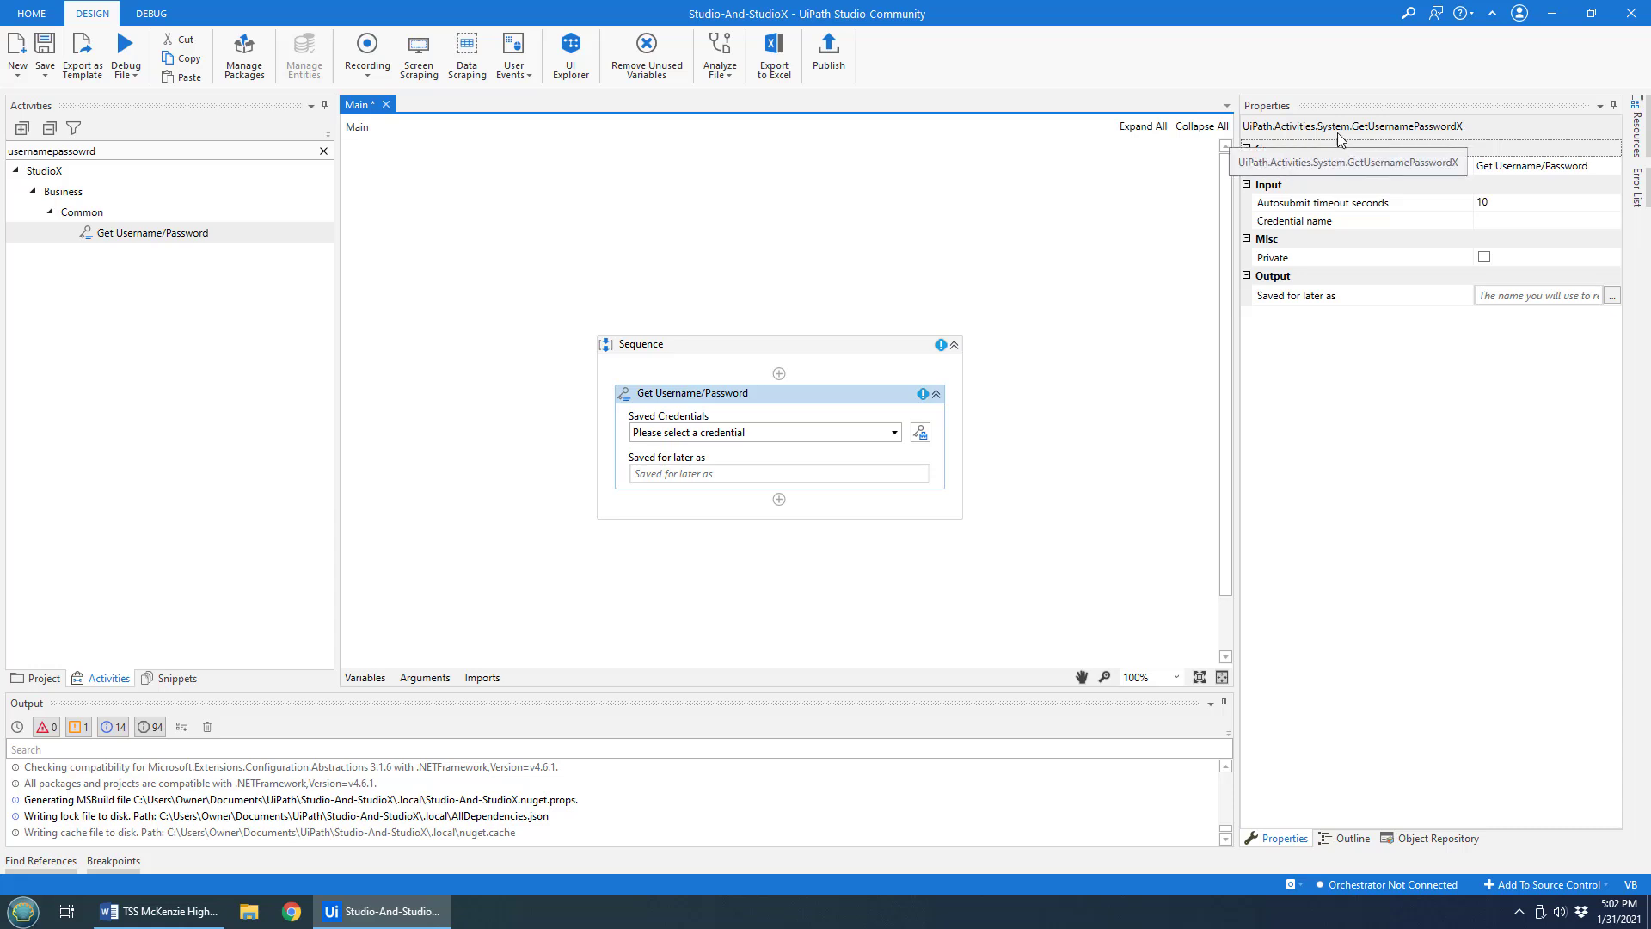
pyautogui.click(76, 129)
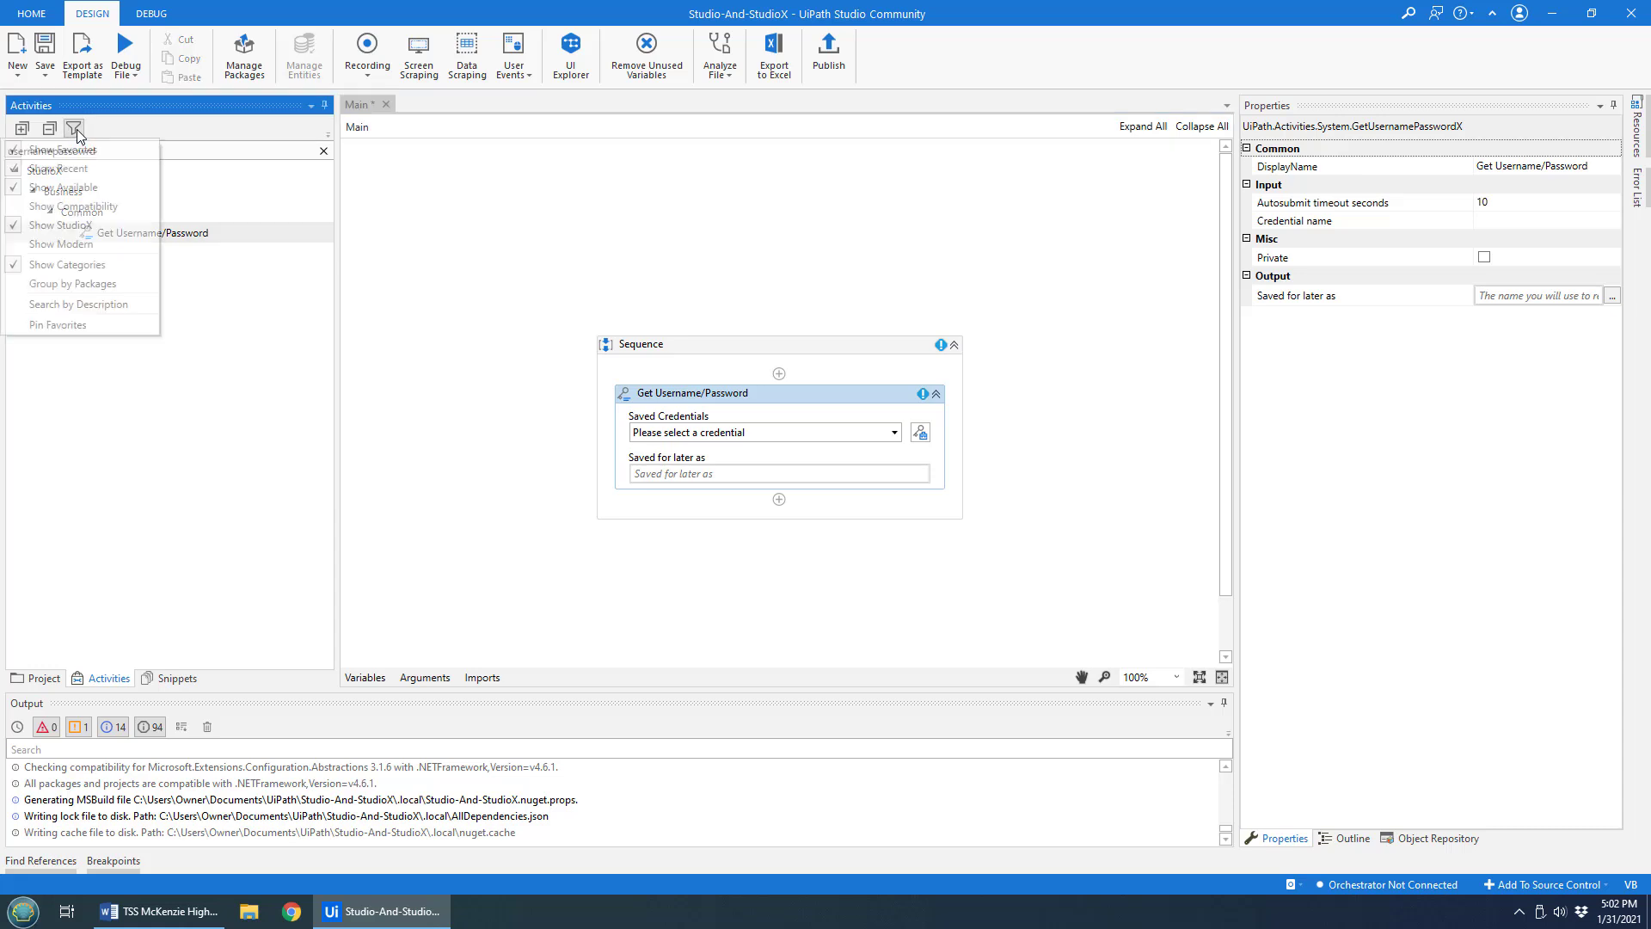